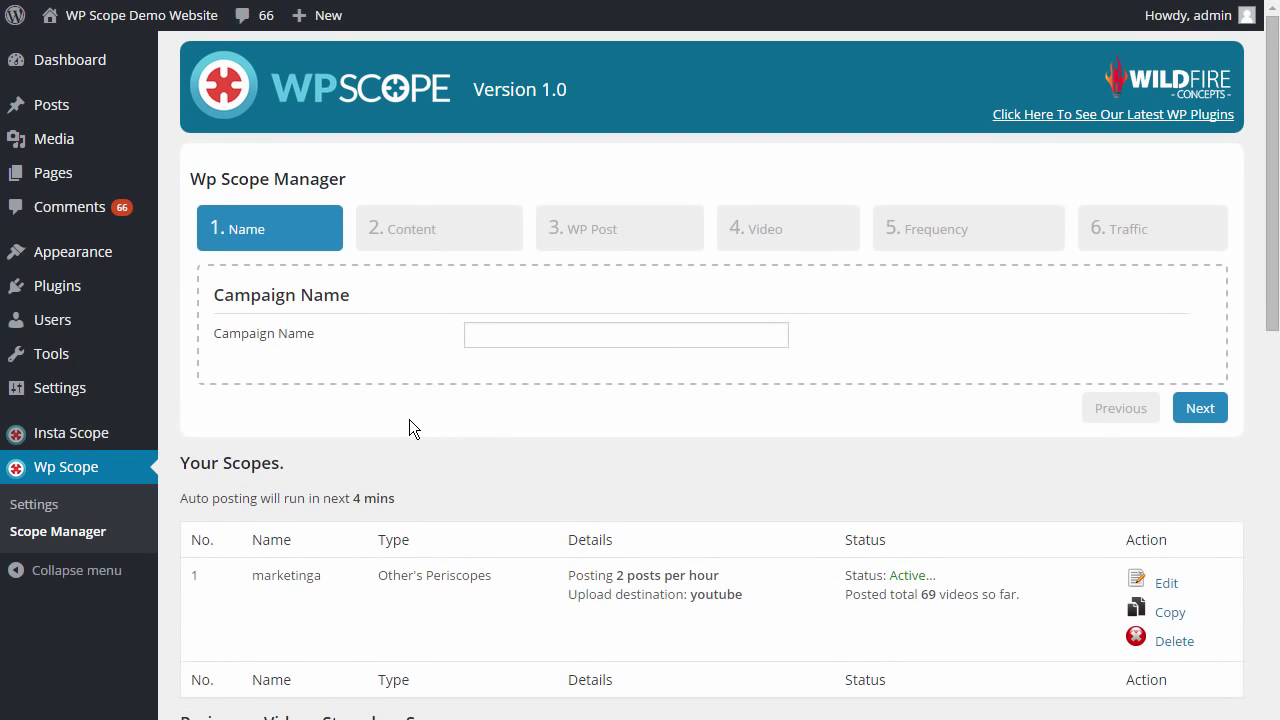
Step: Name the new campaign 'my cool campaign' and continue to the Content step
scroll(405, 397, down, 1)
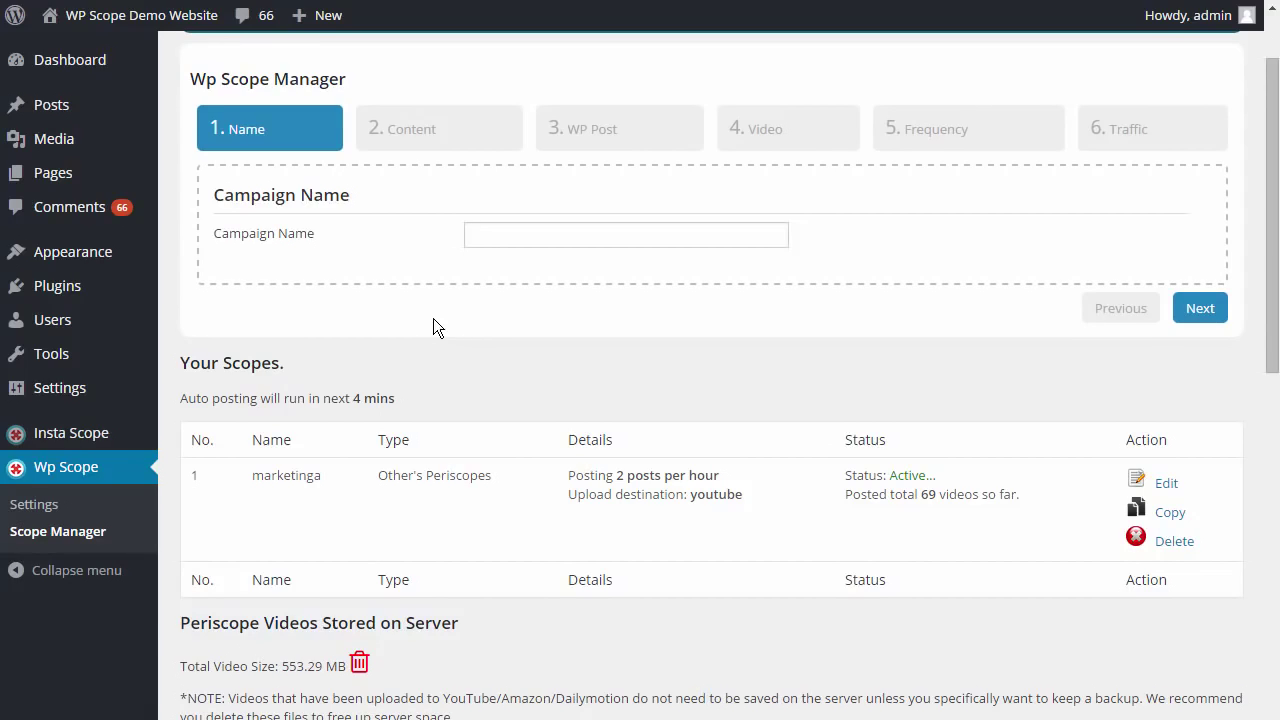
click(514, 244)
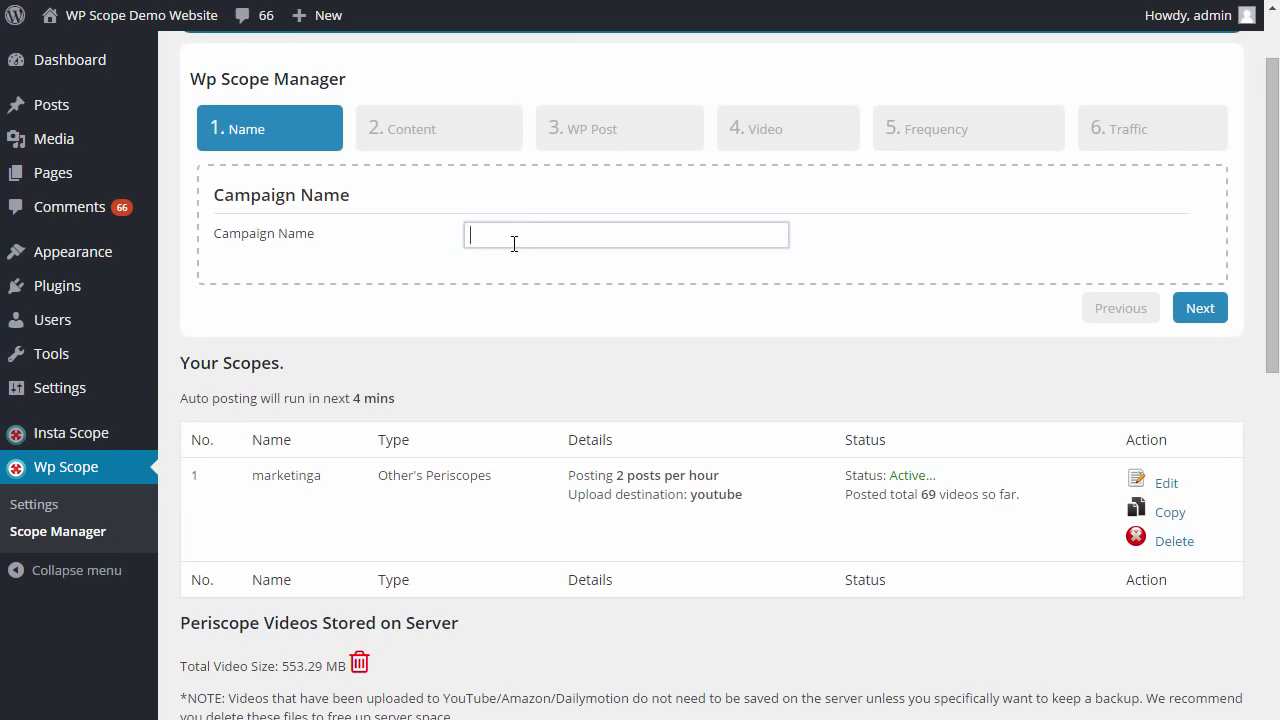
text(my cool campaign)
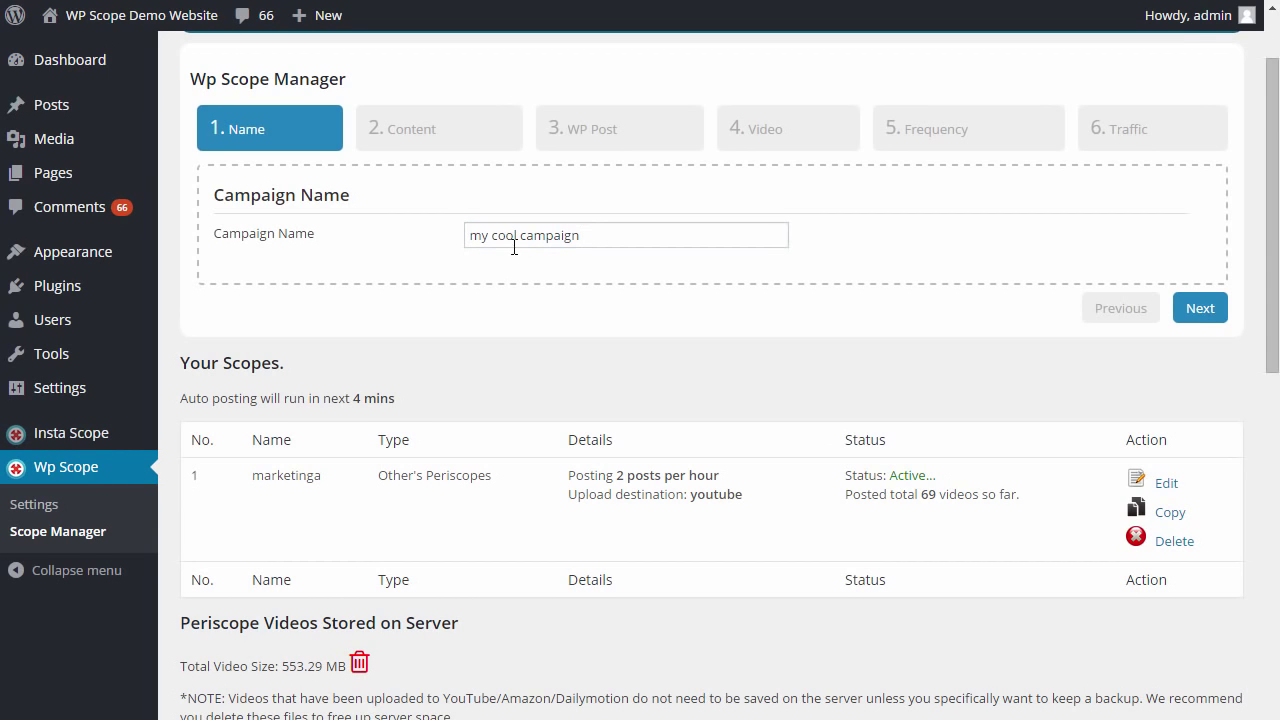
click(1185, 308)
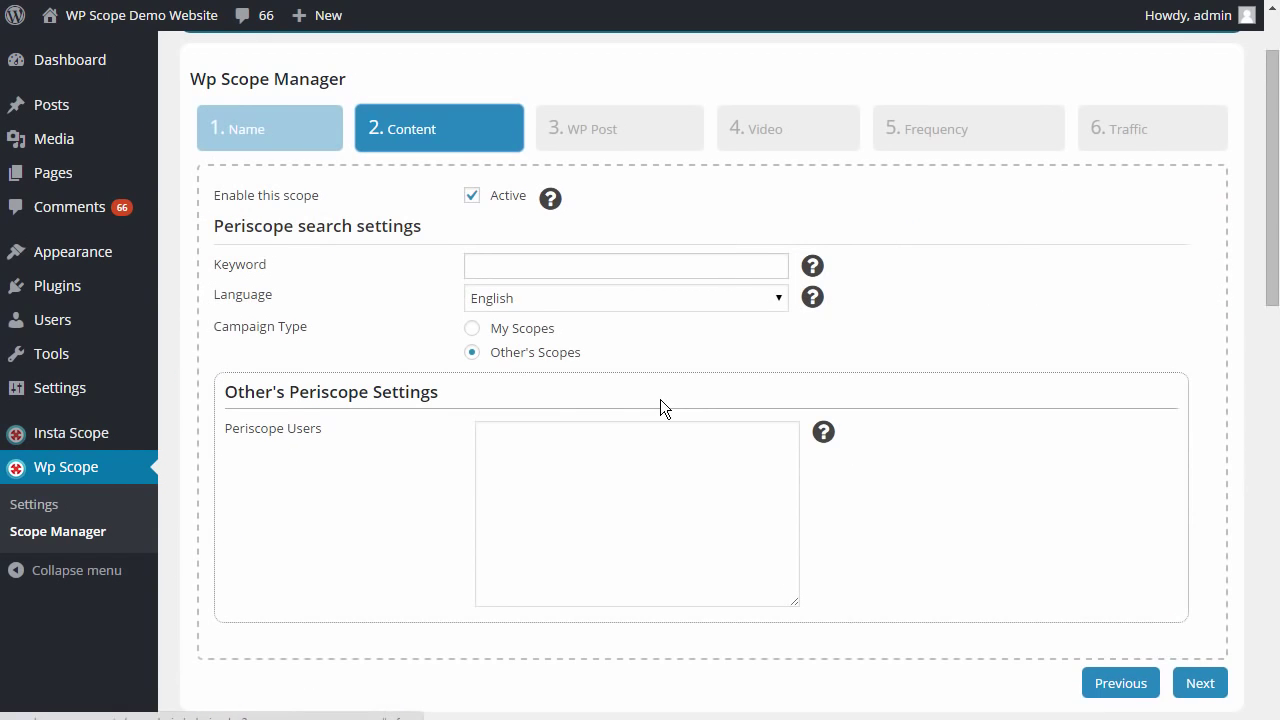
Step: Set the campaign inactive and enter the search keyword 'funny #funny'
click(472, 196)
click(518, 268)
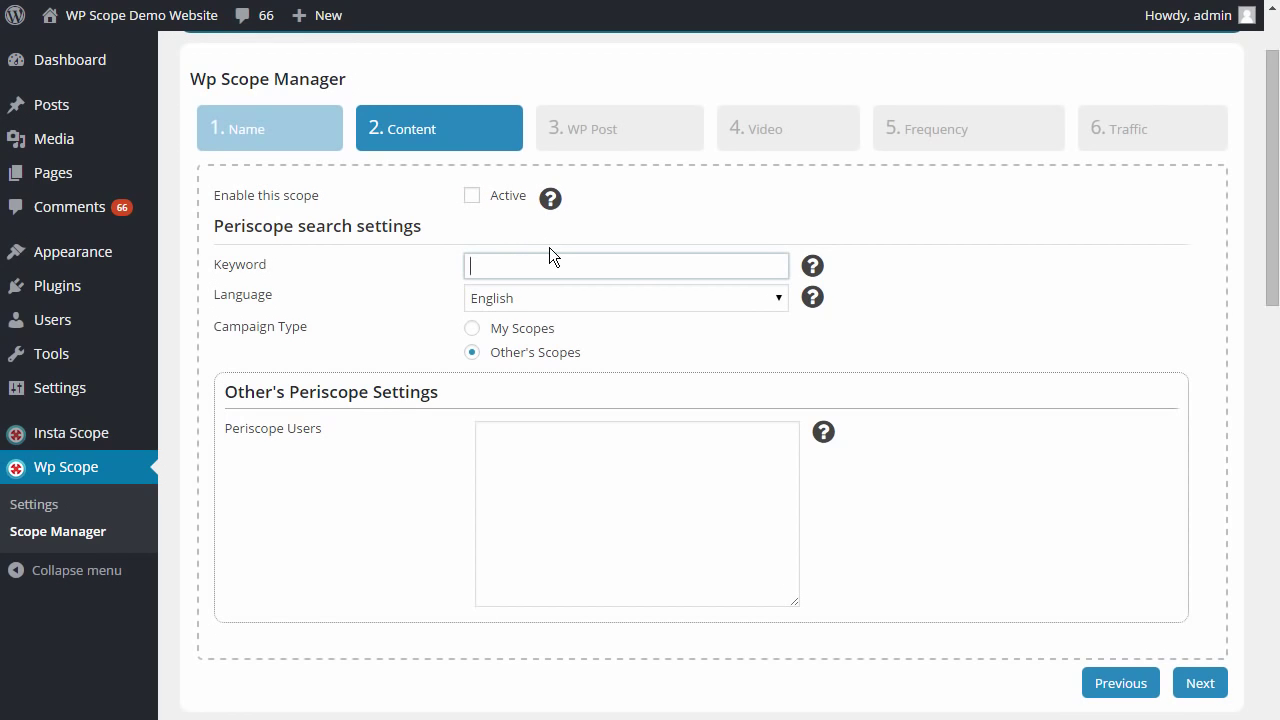
mouse_move(808, 272)
text(funny #funny)
Step: Advance to the WP Post step and look over its post template settings
click(1212, 687)
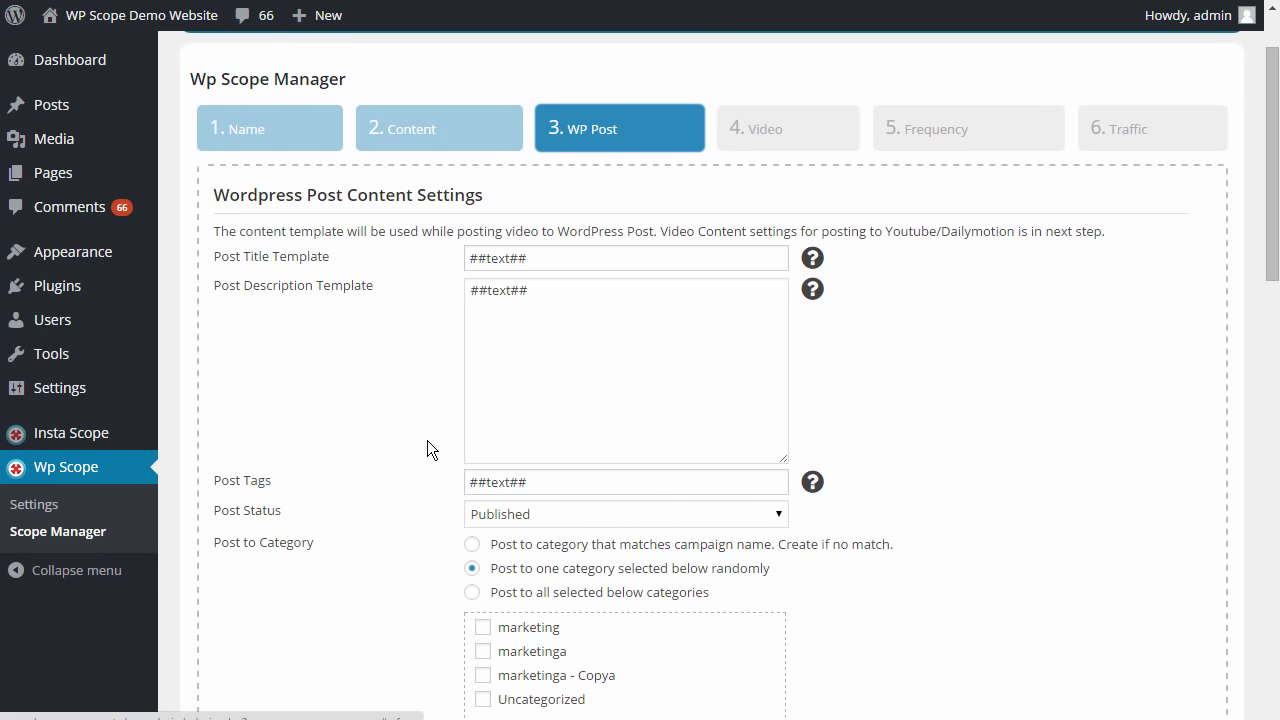
scroll(432, 448, down, 1)
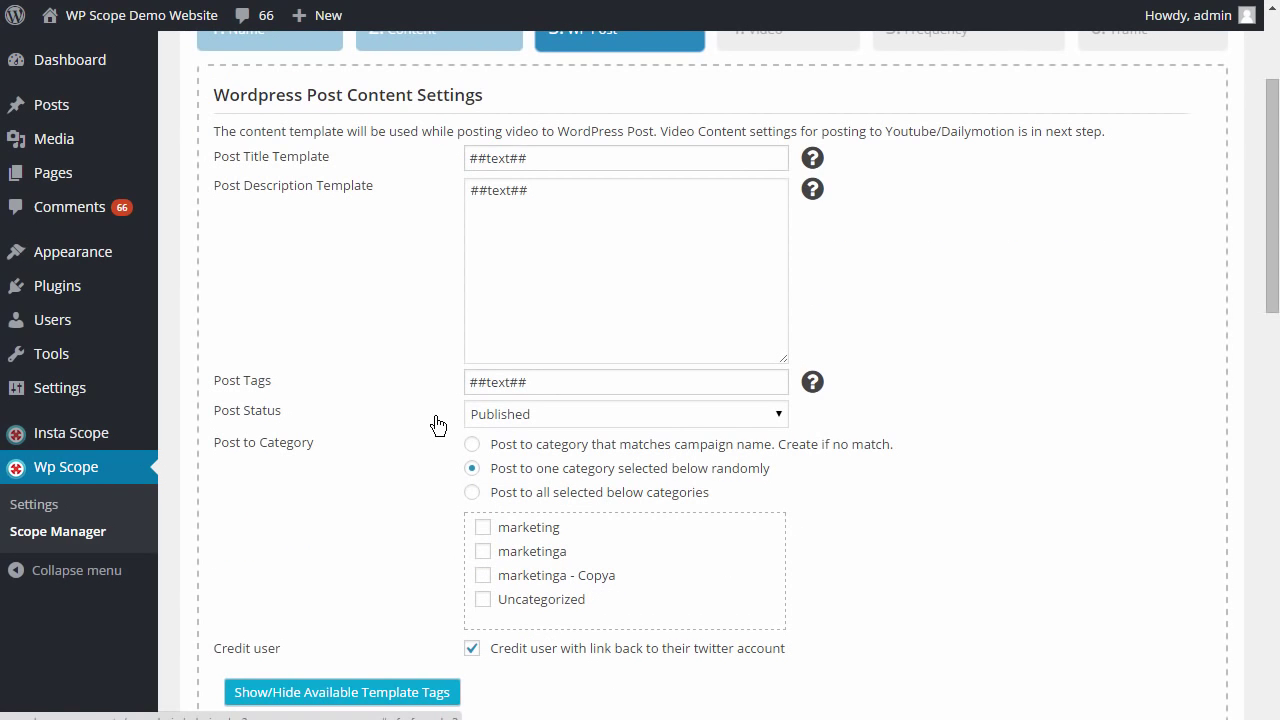
scroll(617, 394, up, 1)
scroll(571, 394, down, 1)
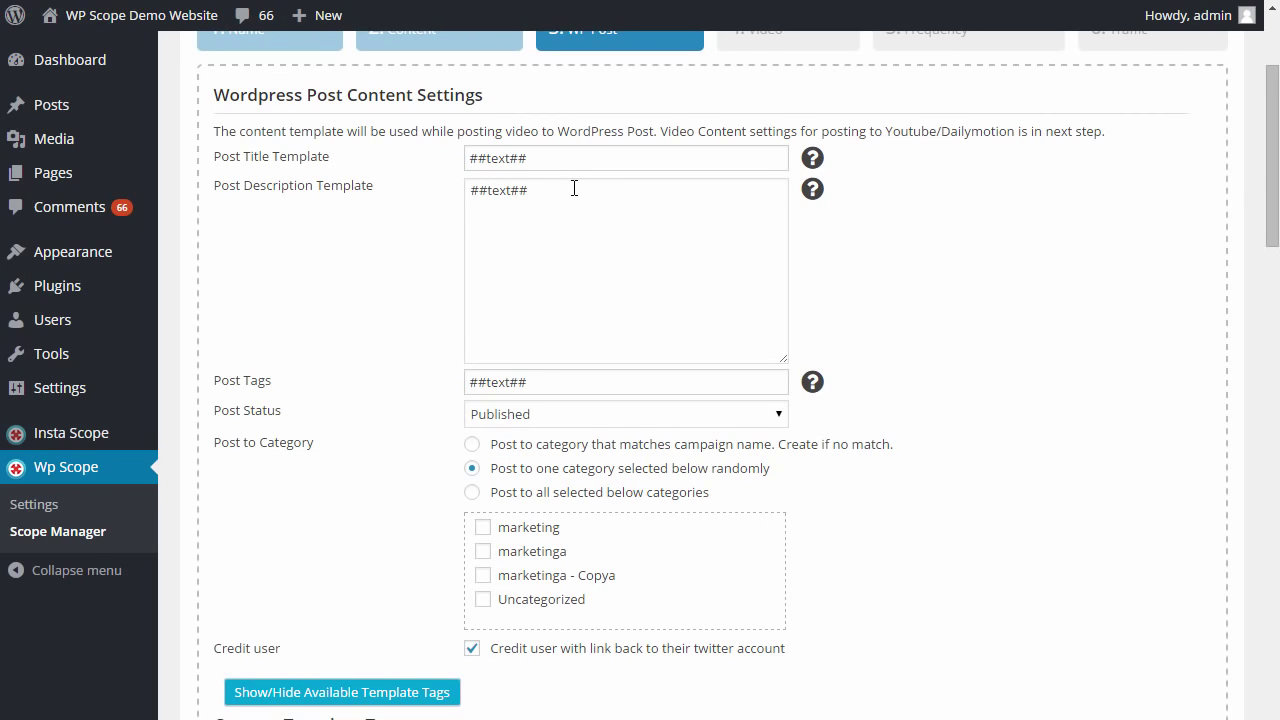
Step: Select the ##text## placeholder in the description template and review the Content Template Tags
click(564, 195)
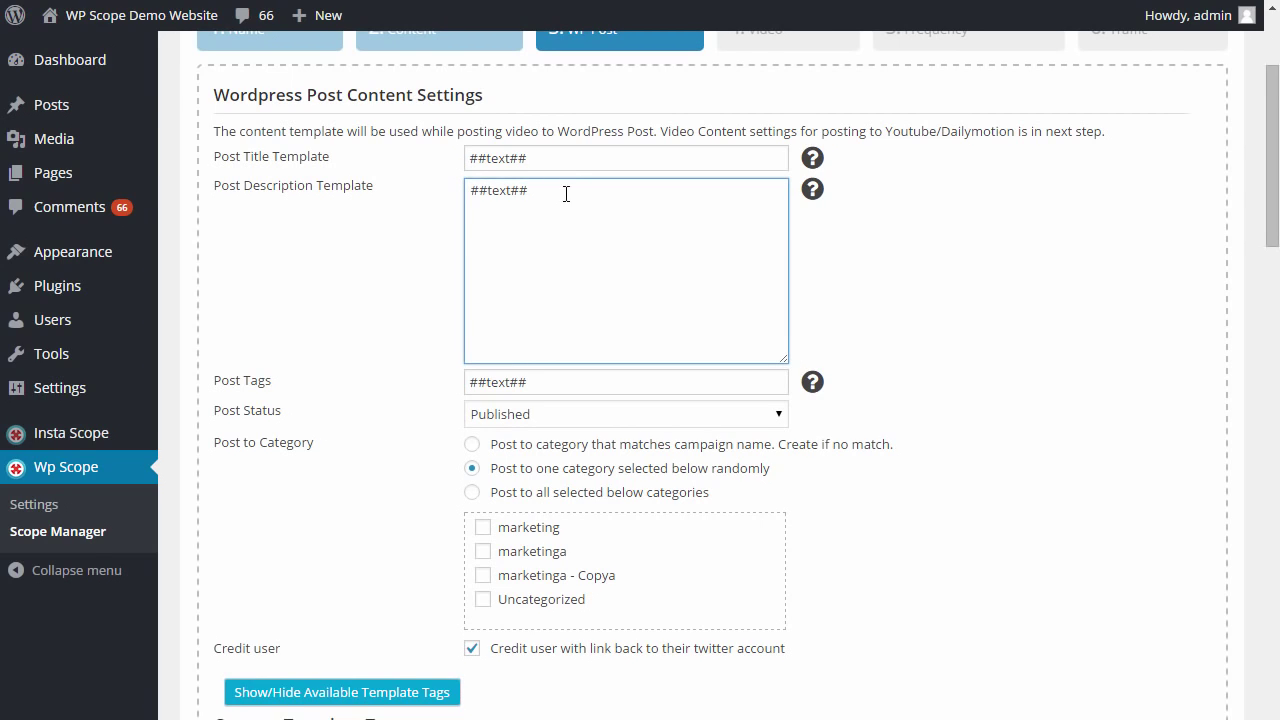
mouse_move(561, 189)
mouse_down()
mouse_move(466, 189)
mouse_move(540, 191)
mouse_up()
mouse_move(814, 160)
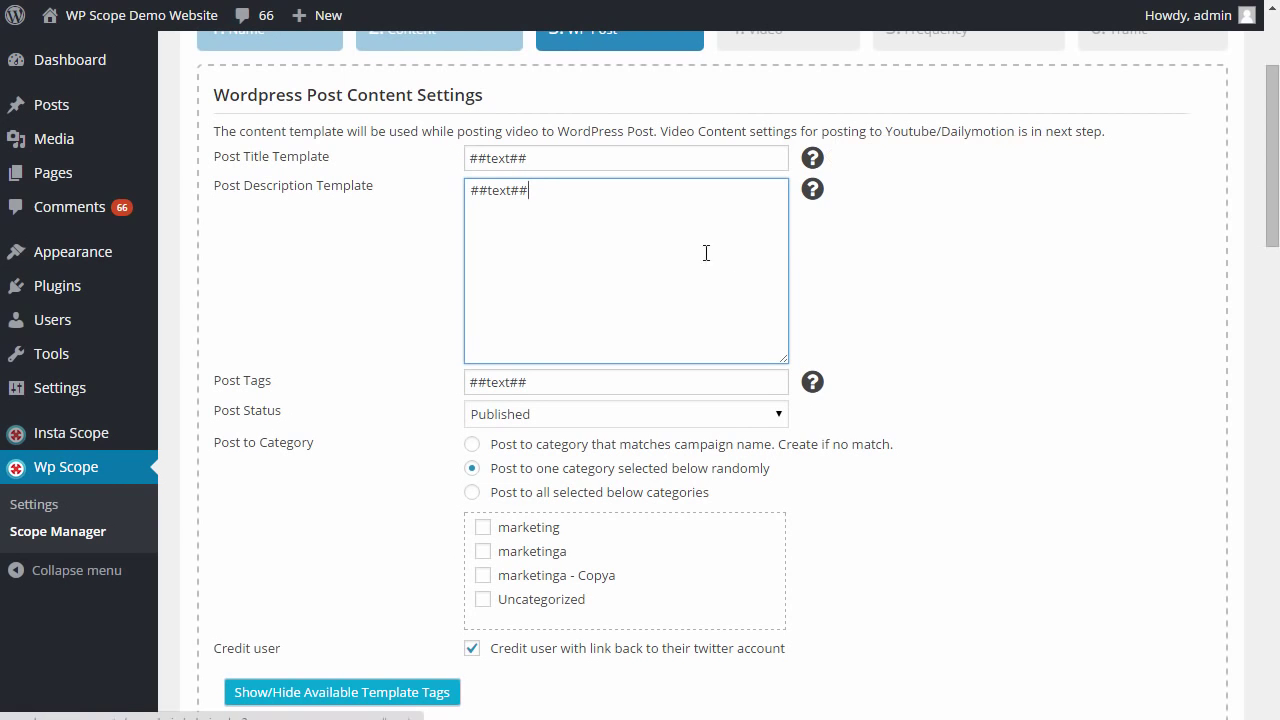
scroll(650, 260, down, 8)
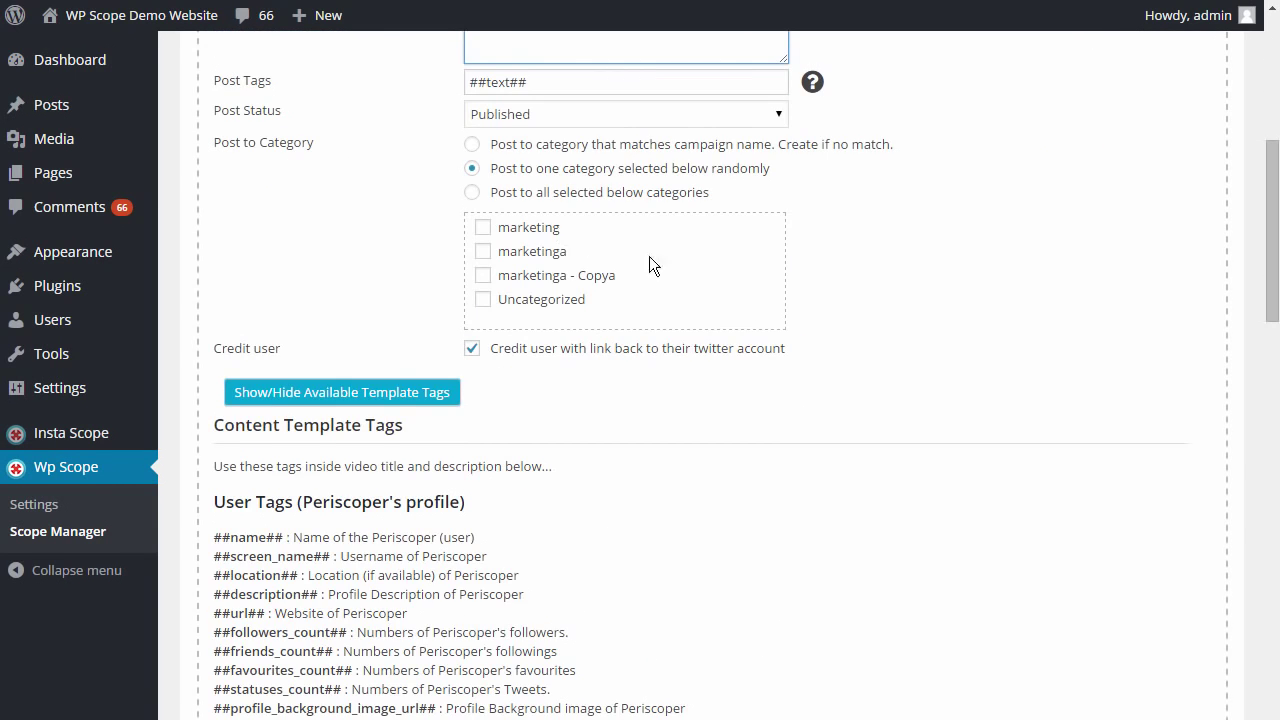
click(1199, 600)
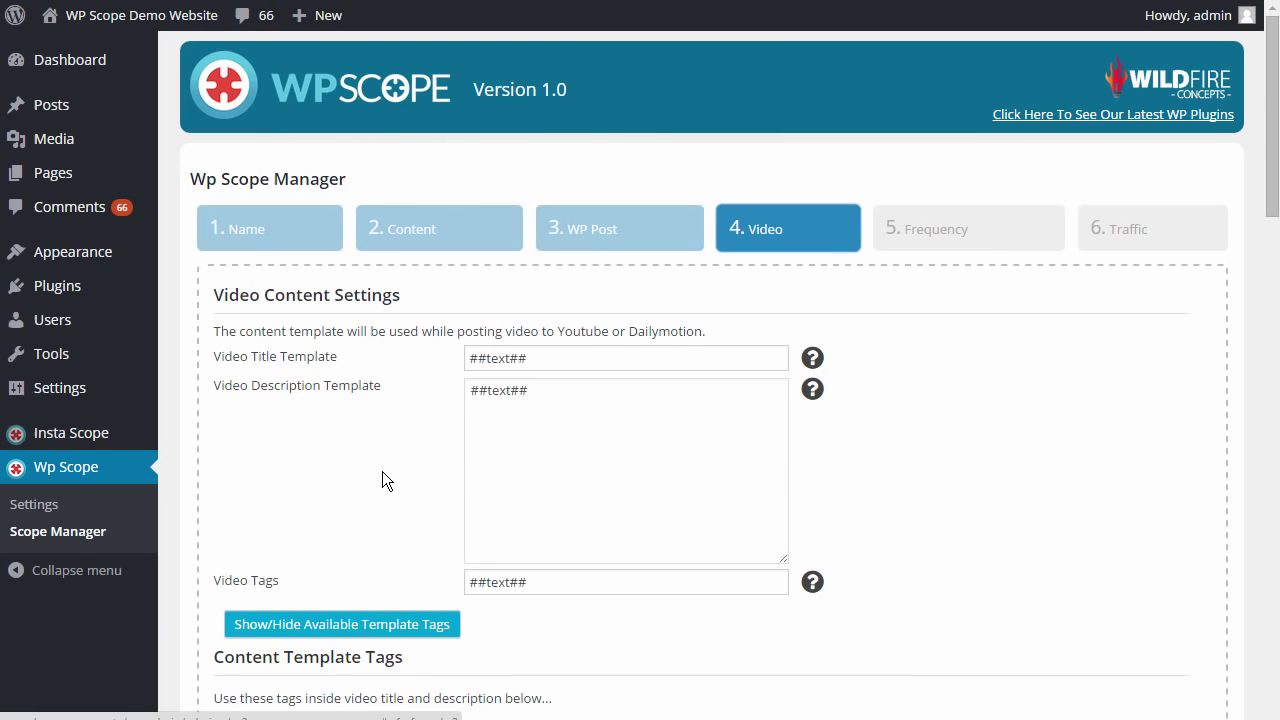
scroll(381, 446, down, 2)
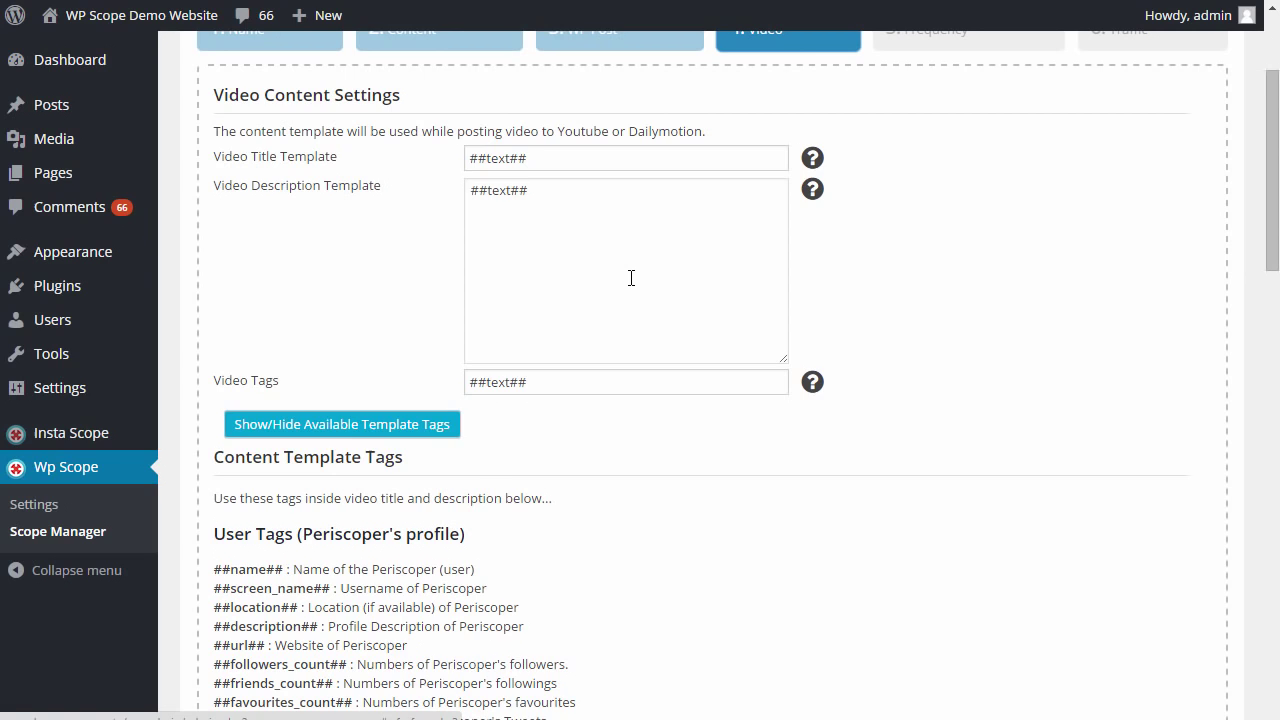
scroll(638, 283, down, 7)
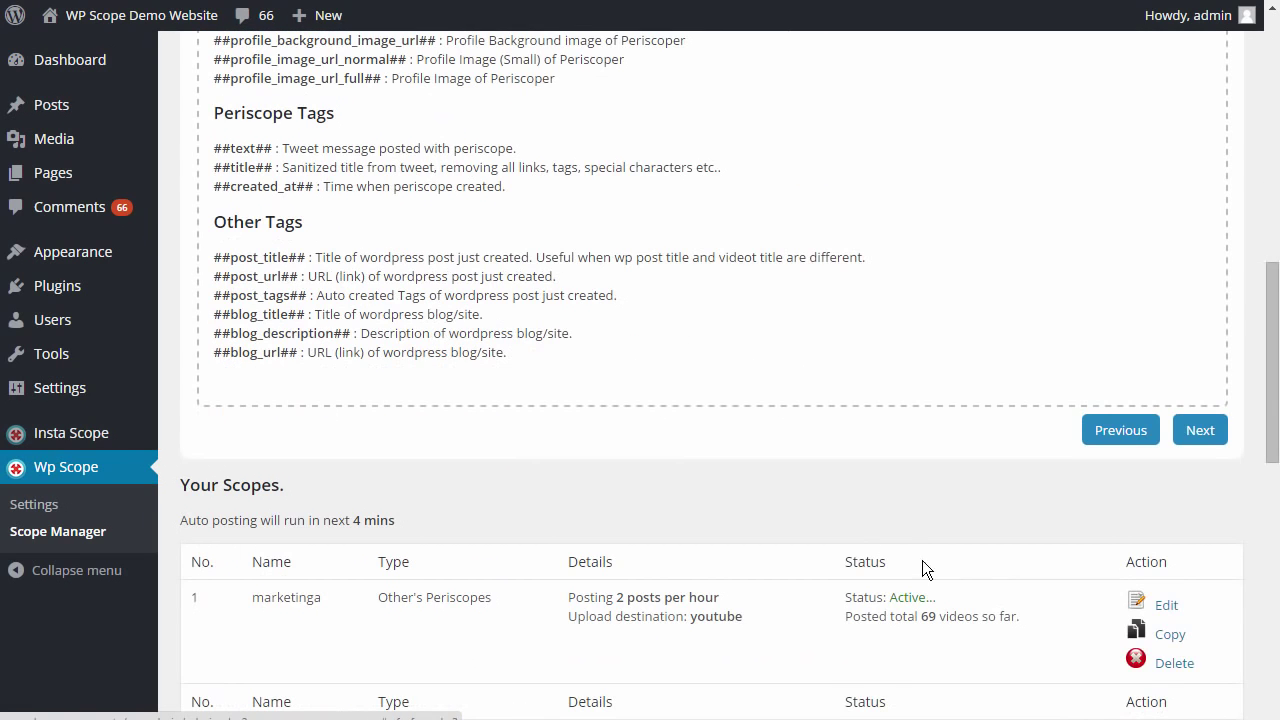
Step: Pass the Video and Frequency steps, then choose DailyMotion as the Traffic upload destination
click(1197, 440)
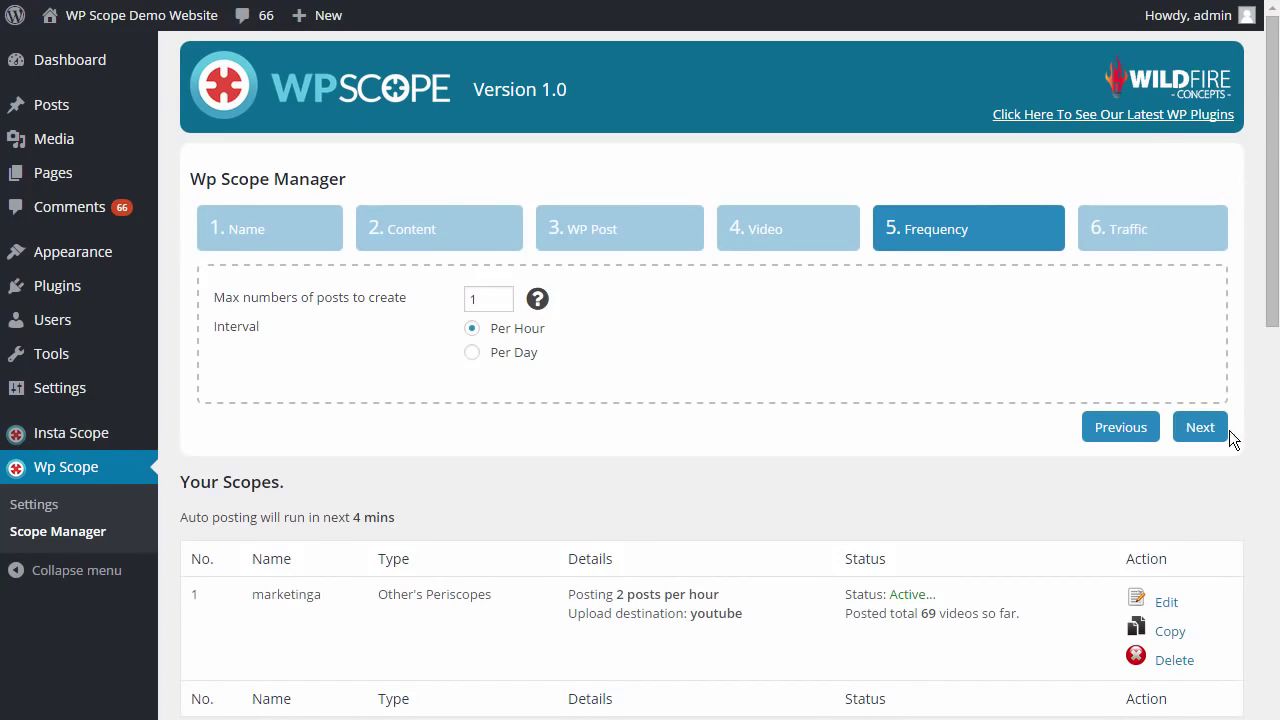
click(1200, 427)
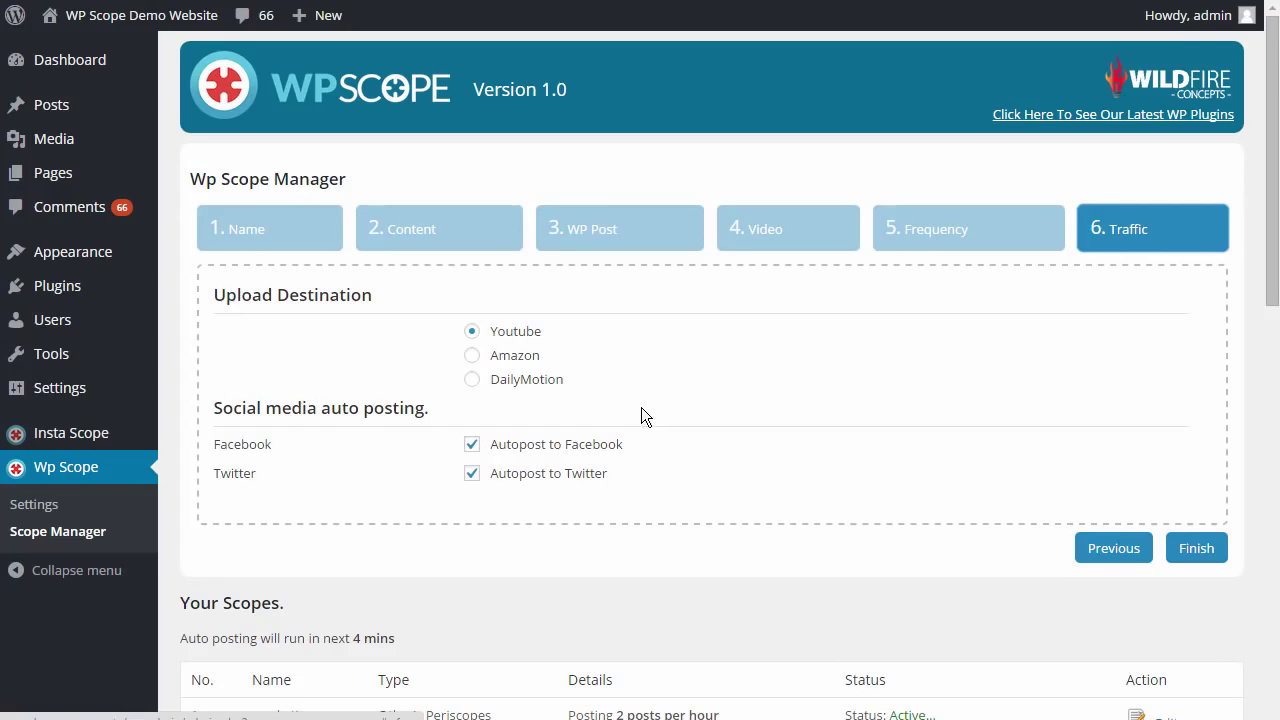
click(472, 334)
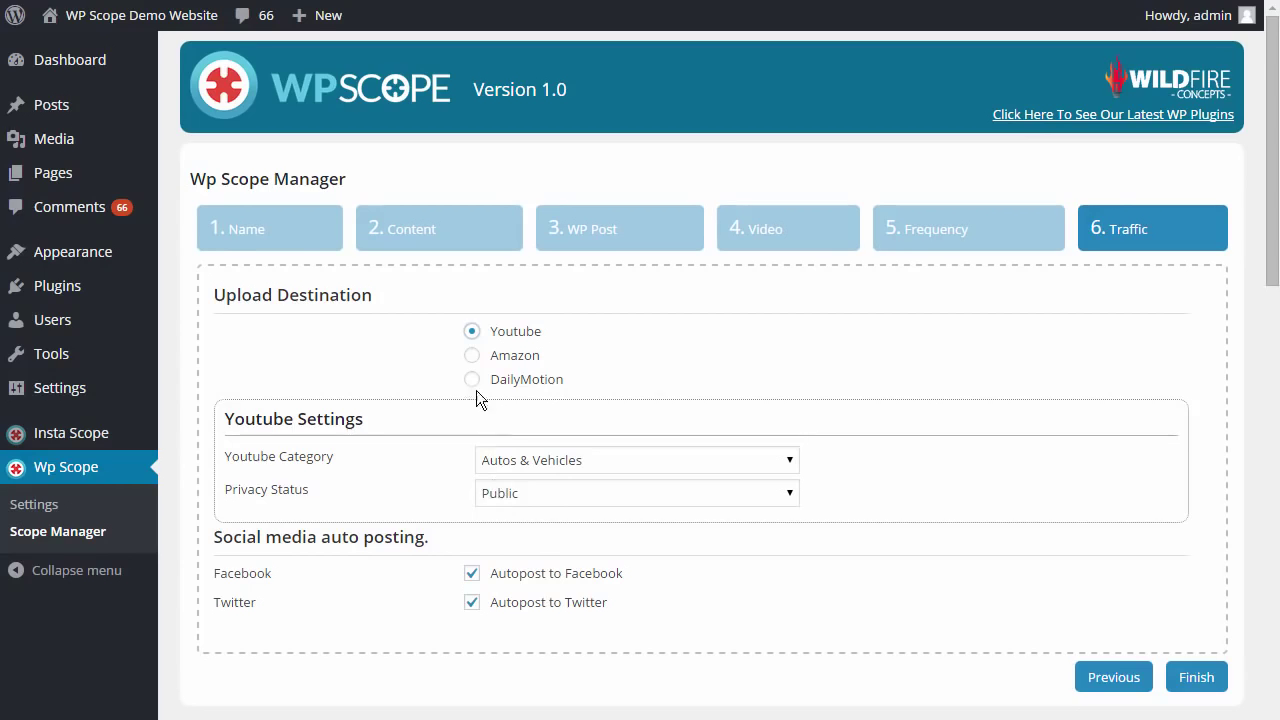
click(472, 360)
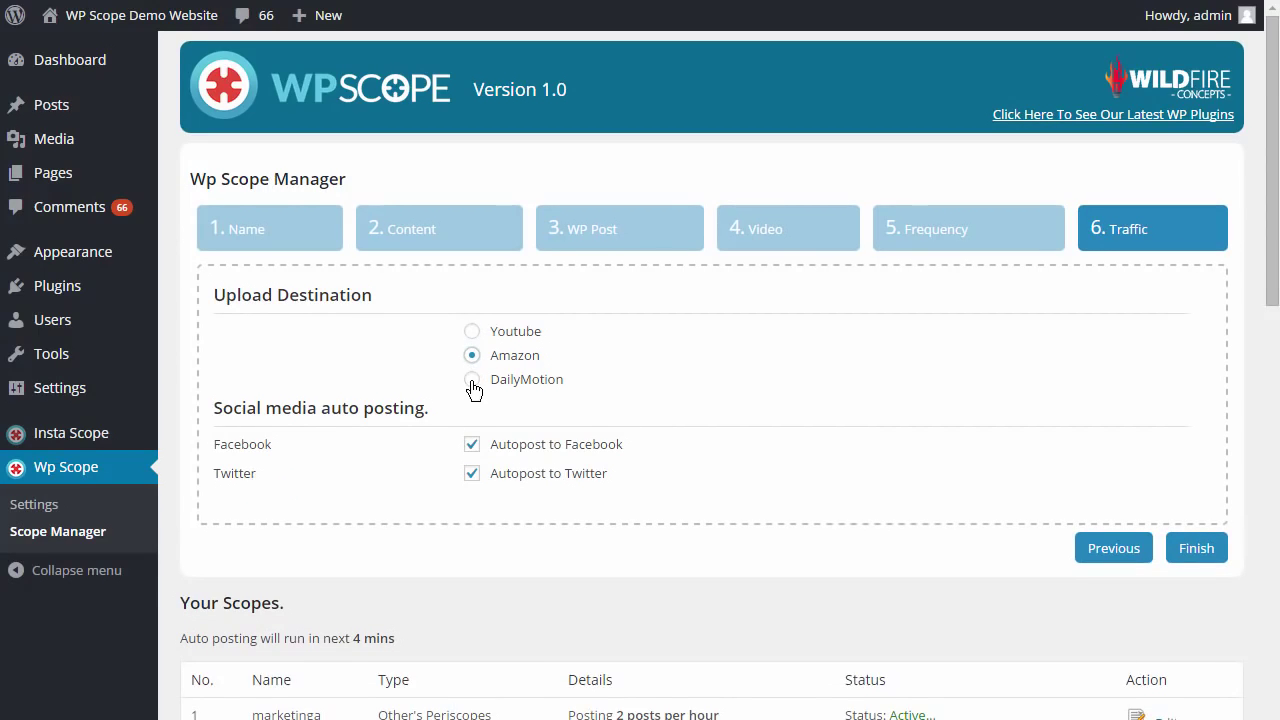
click(473, 386)
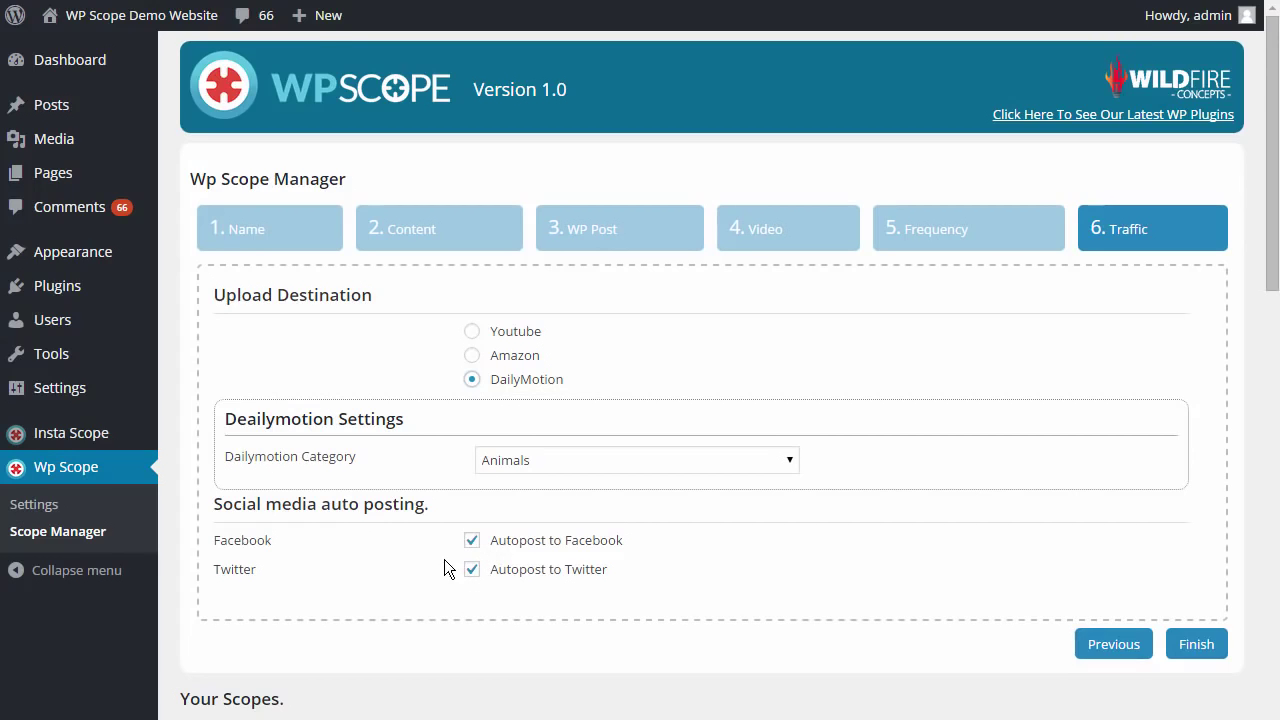
mouse_move(20, 112)
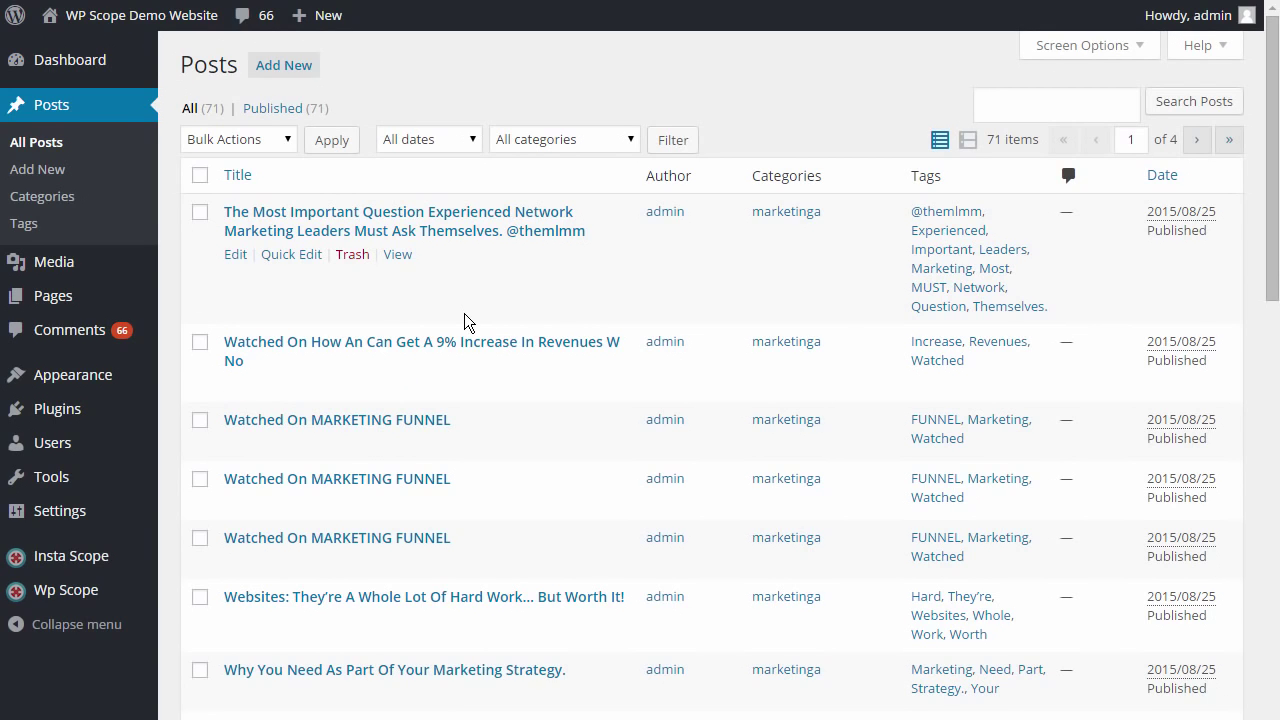
Step: In the All Posts list, bring up the link options for the second post to view it
scroll(464, 307, down, 2)
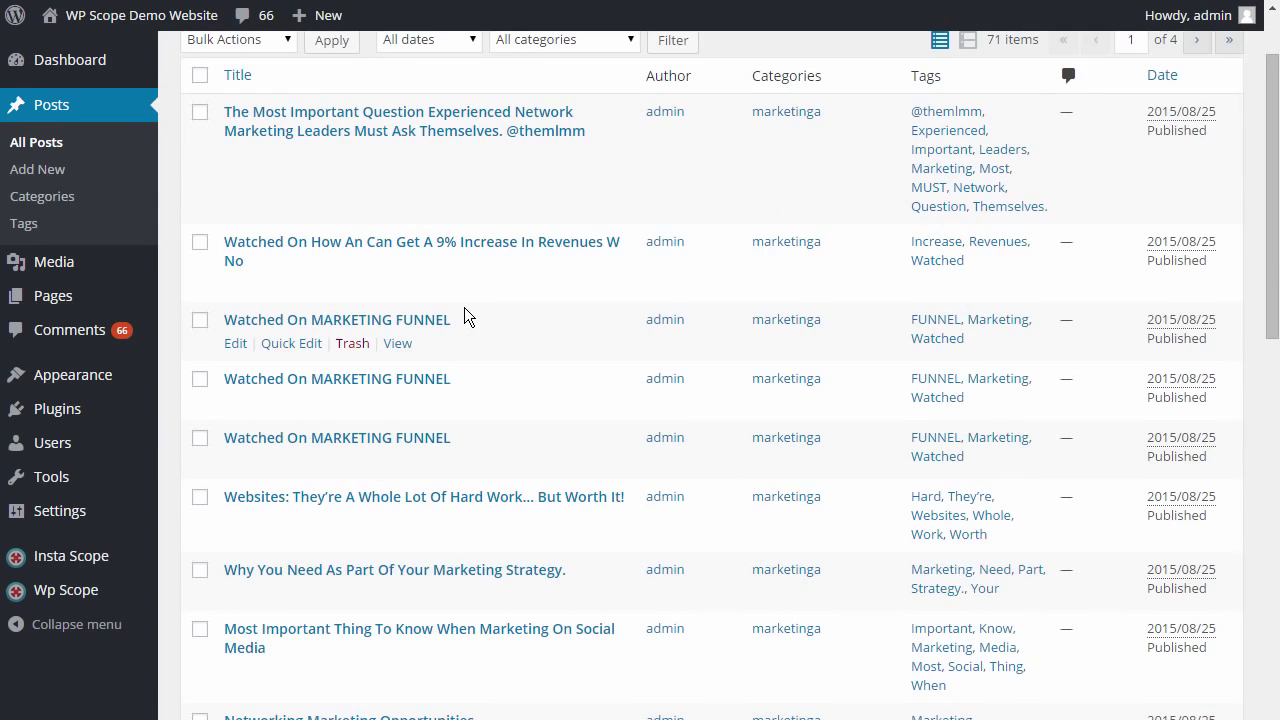
scroll(522, 390, down, 1)
scroll(522, 390, up, 3)
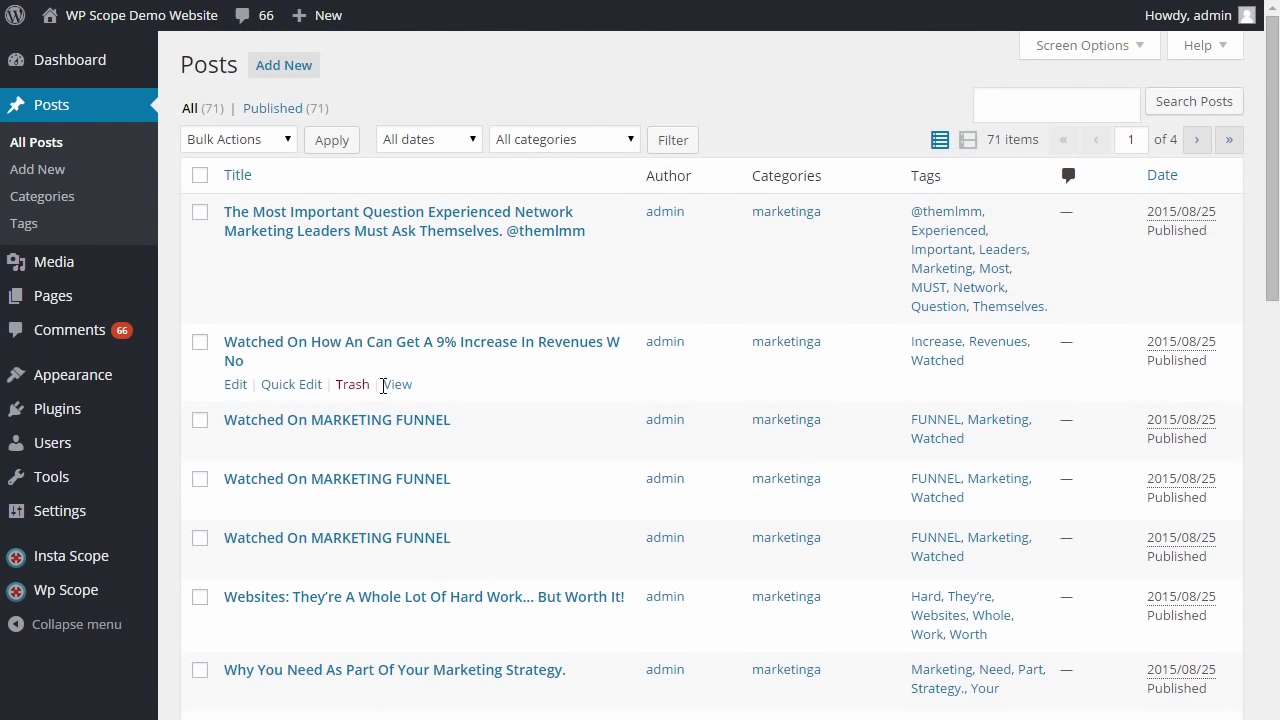
right_click(396, 385)
click(420, 400)
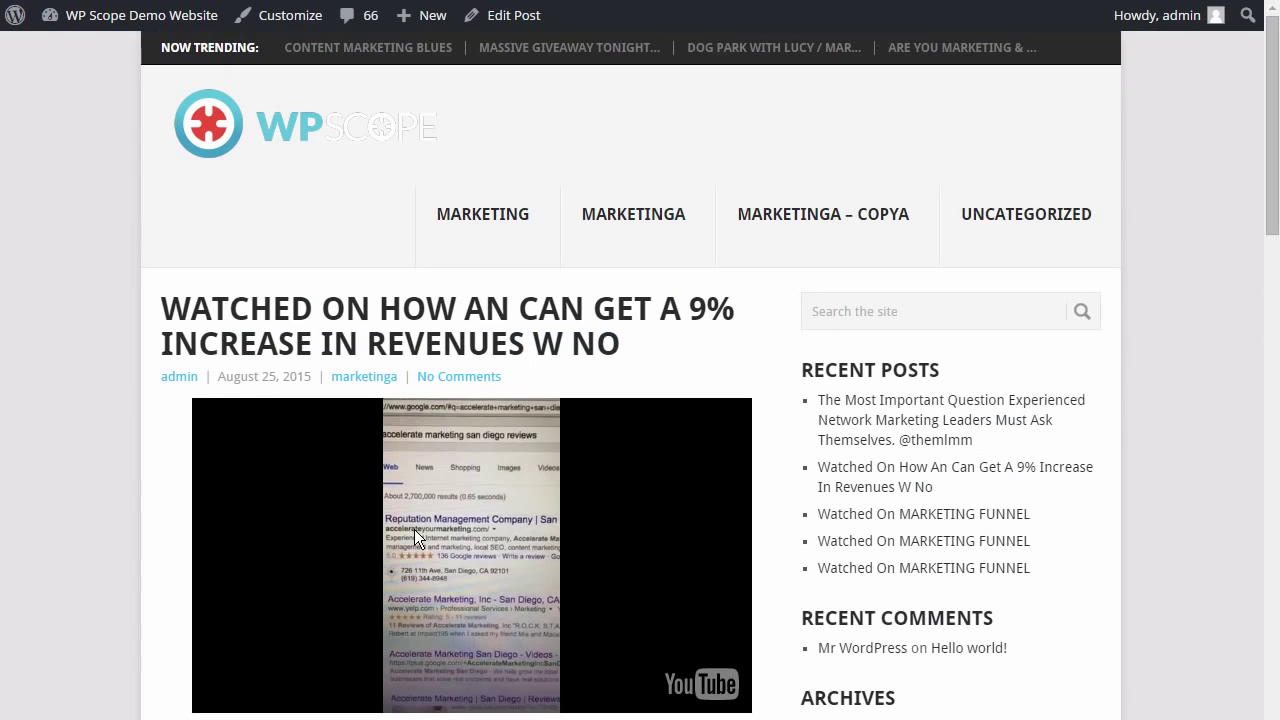
scroll(414, 529, down, 1)
scroll(472, 260, down, 1)
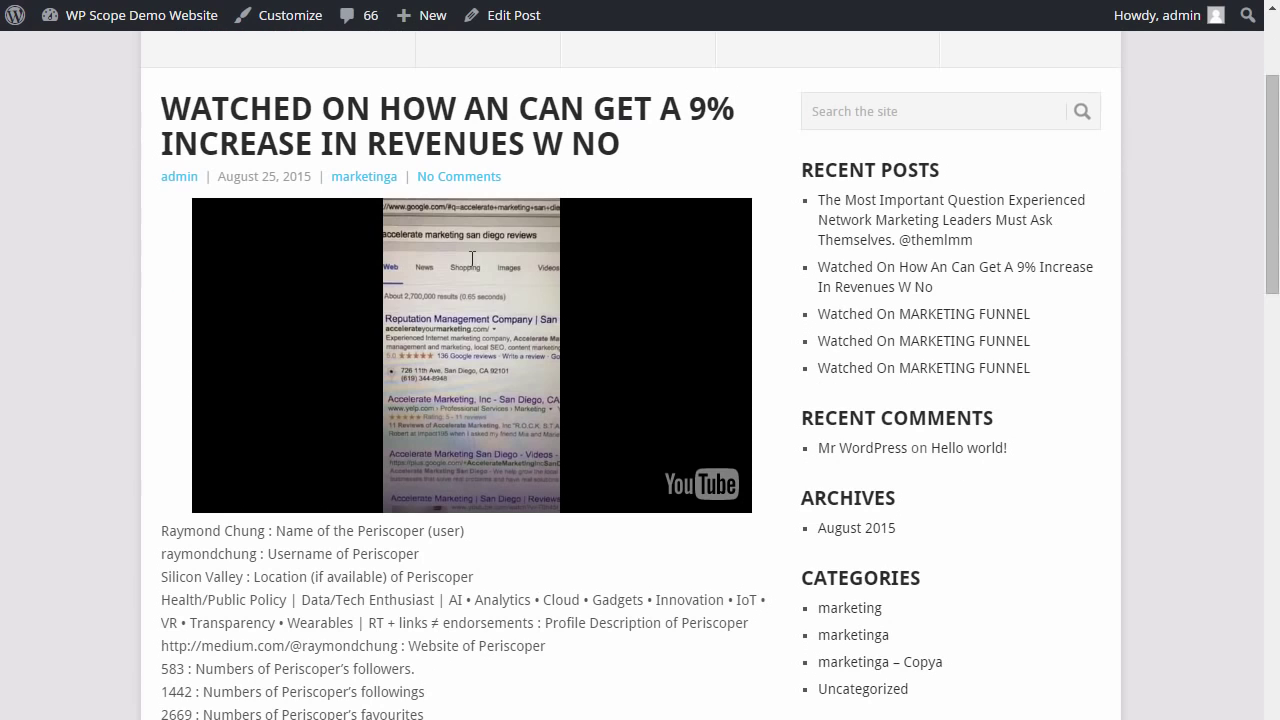
scroll(160, 332, down, 1)
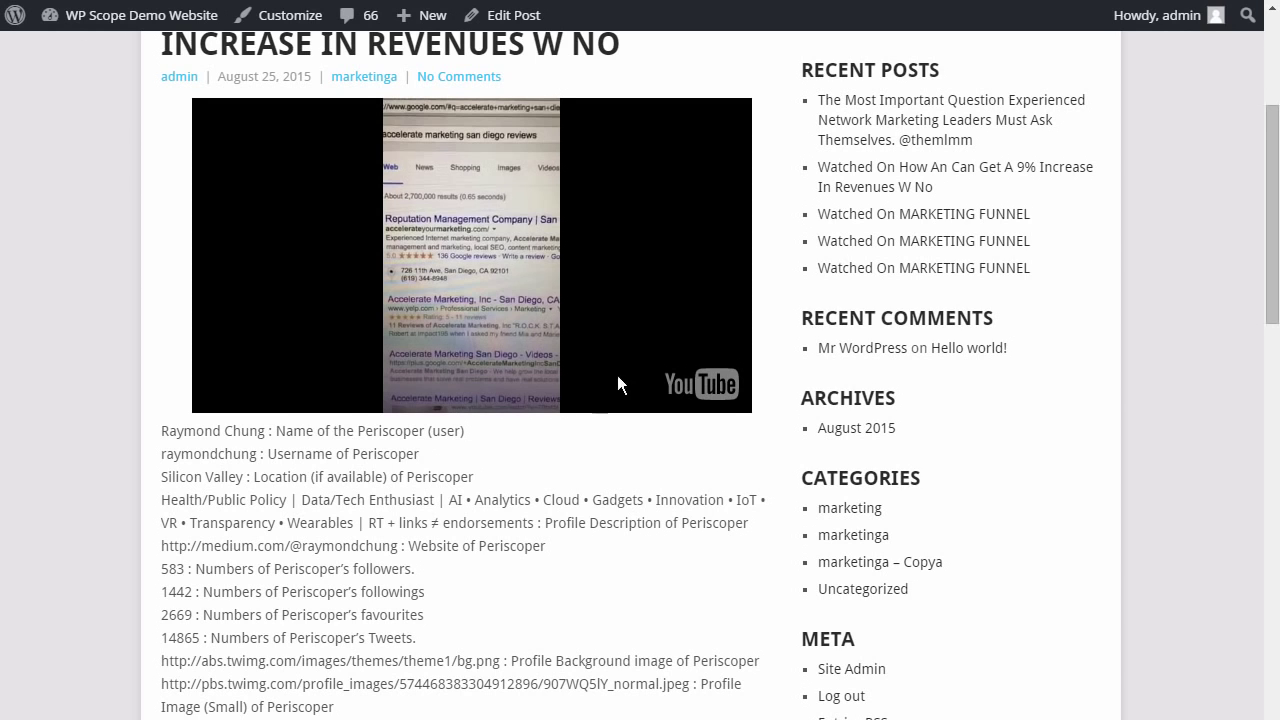
scroll(463, 356, down, 1)
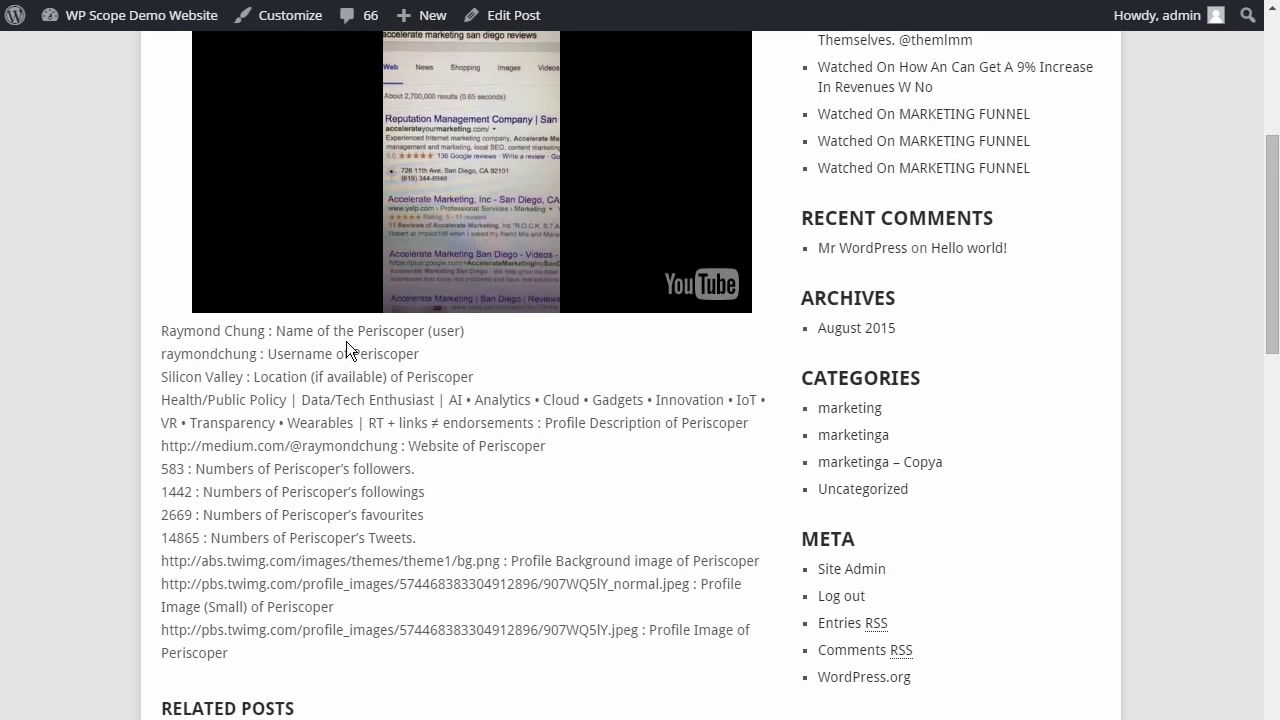
scroll(346, 343, down, 1)
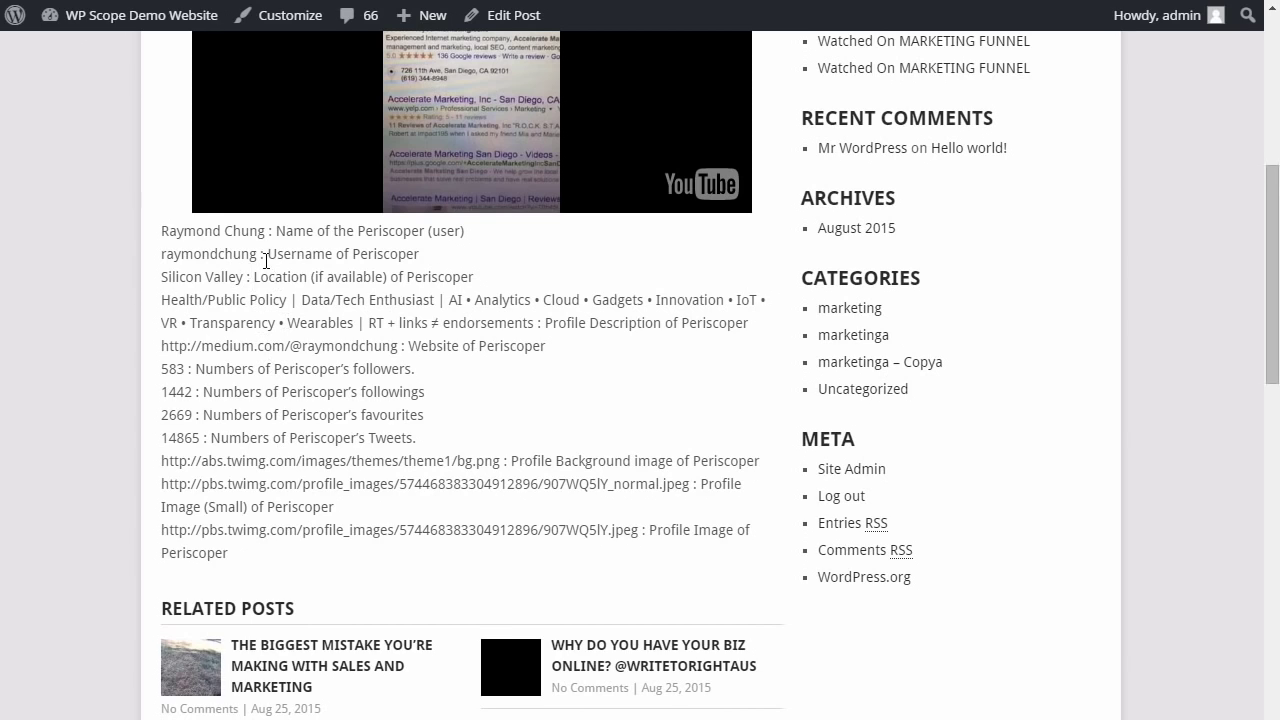
drag(185, 231, 257, 241)
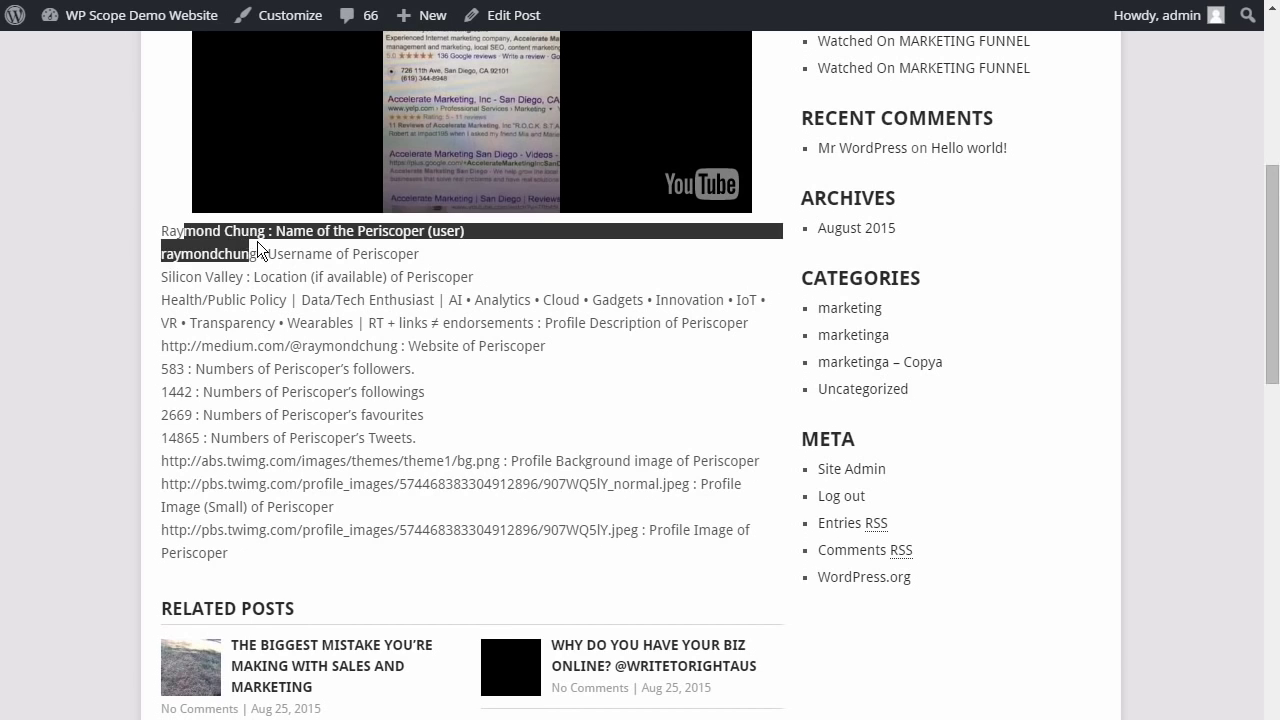
click(257, 241)
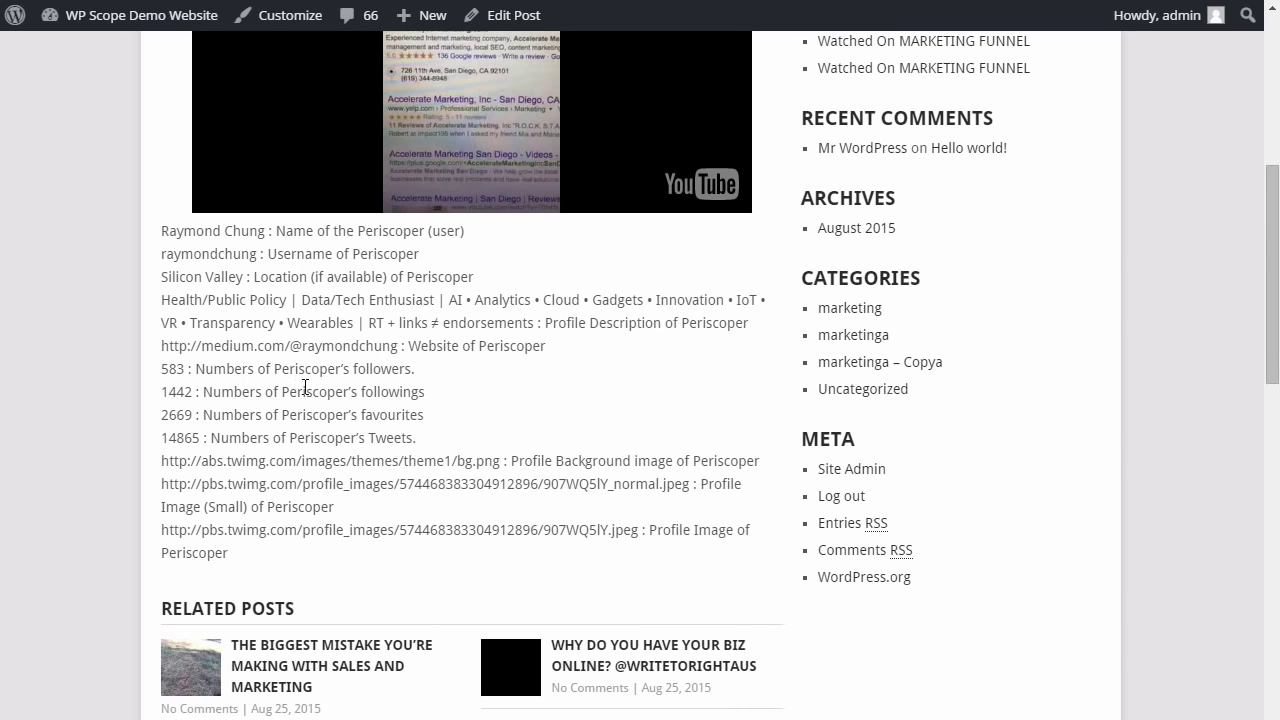
scroll(425, 450, up, 1)
scroll(425, 445, up, 3)
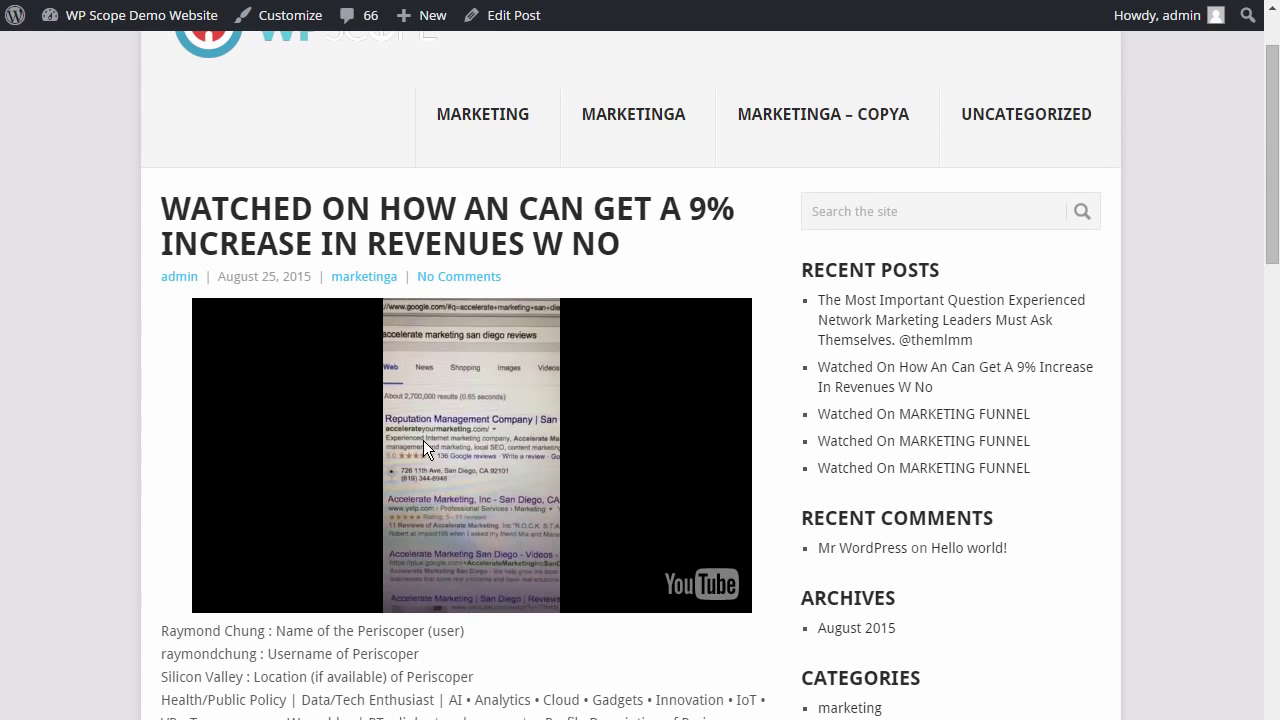